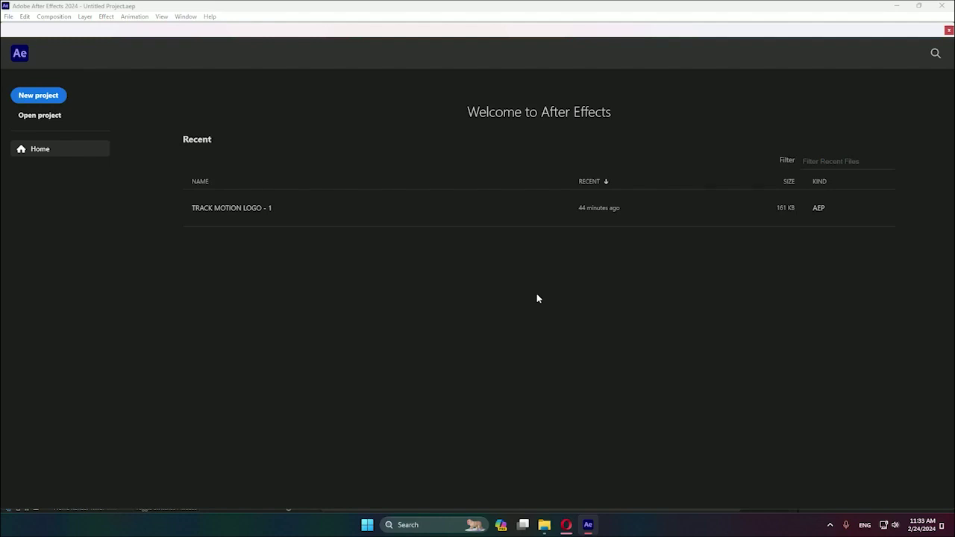
- Create a new project with a 1920×1080, 30-second composition named VIDEO
{"action": "left_click", "coordinate": [39, 97]}
{"action": "left_click", "coordinate": [386, 218]}
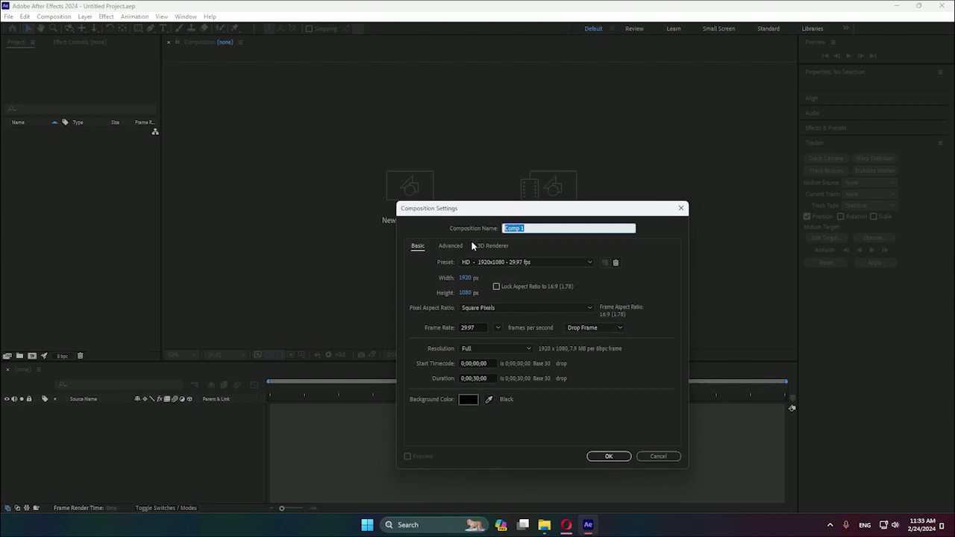
{"action": "type", "text": "VIDEO"}
{"action": "left_click", "coordinate": [609, 457]}
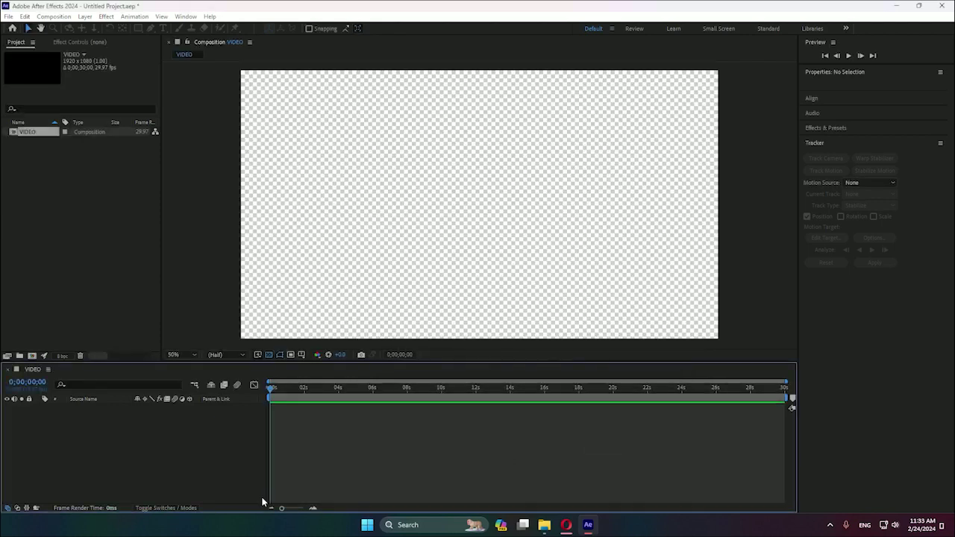
{"action": "mouse_move", "coordinate": [544, 525]}
{"action": "left_click", "coordinate": [573, 494]}
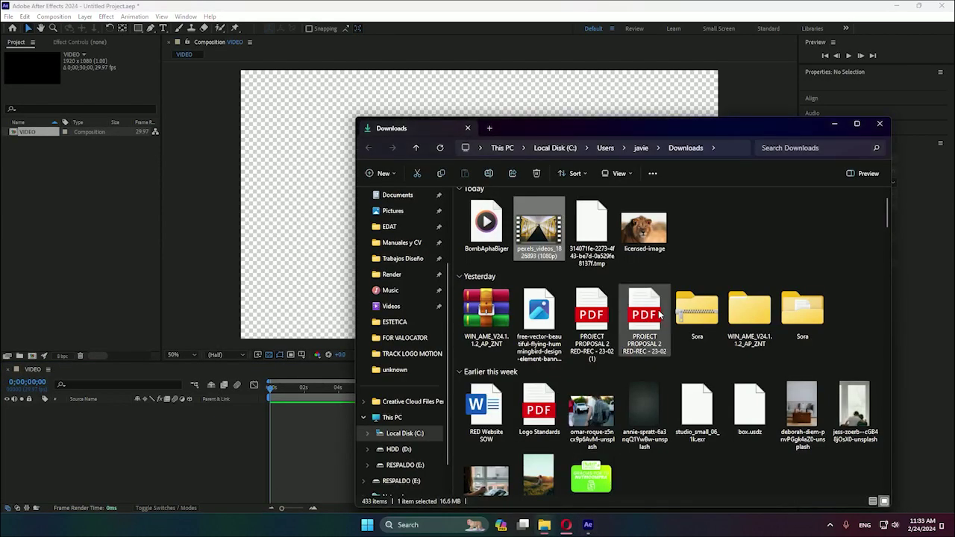
{"action": "left_click_drag", "start_coordinate": [531, 224], "coordinate": [329, 383]}
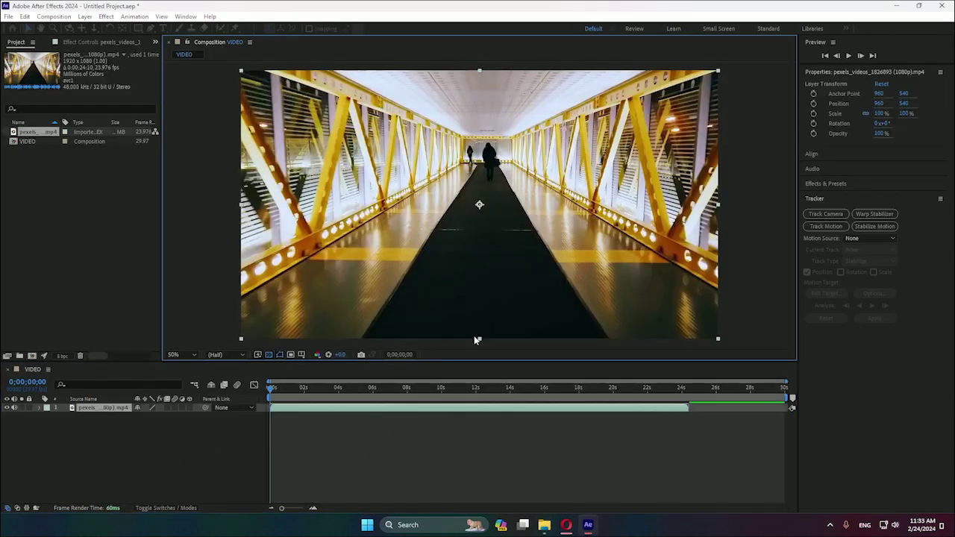
{"action": "key", "text": "space"}
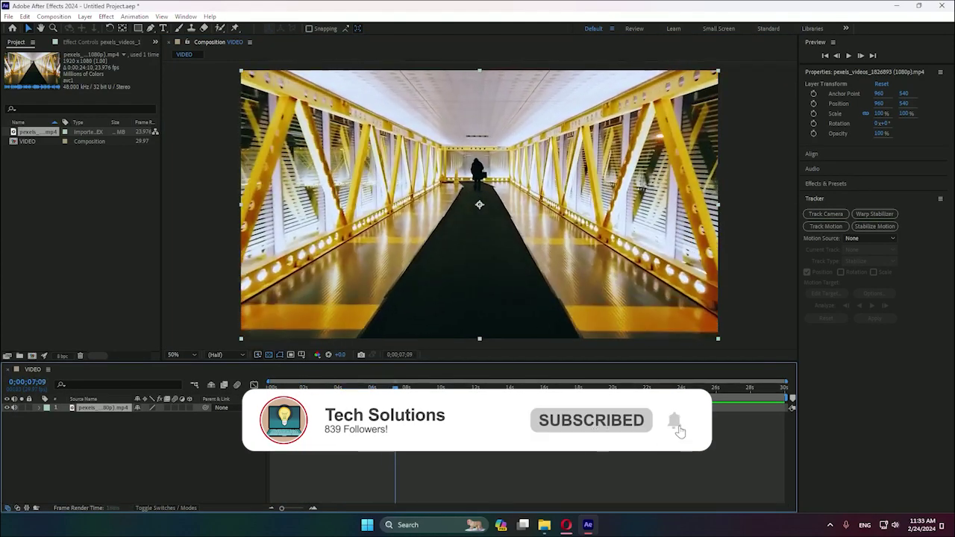
{"action": "left_click_drag", "start_coordinate": [429, 388], "coordinate": [344, 396]}
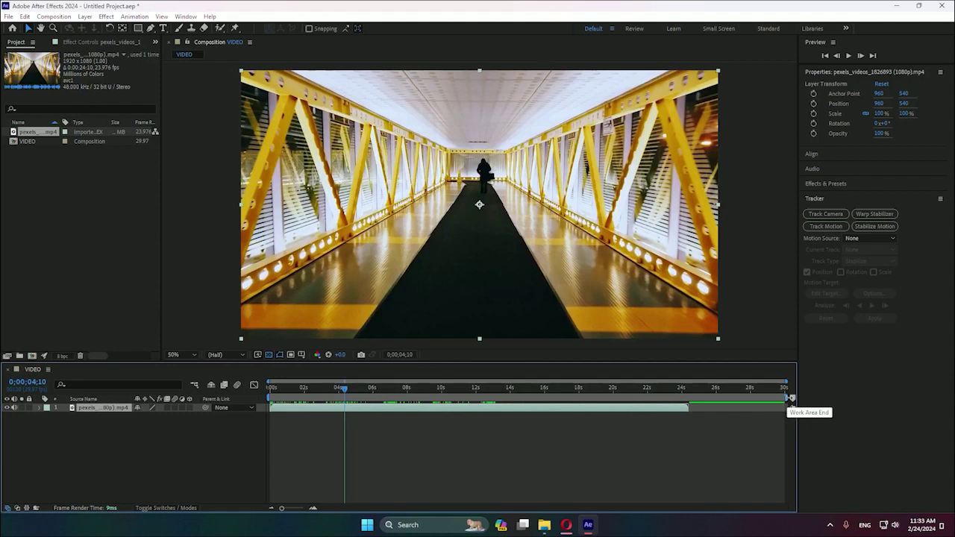
- Trim the work area and the hallway layer's out-point to about 4 seconds, then preview
{"action": "left_click_drag", "start_coordinate": [791, 398], "coordinate": [345, 434]}
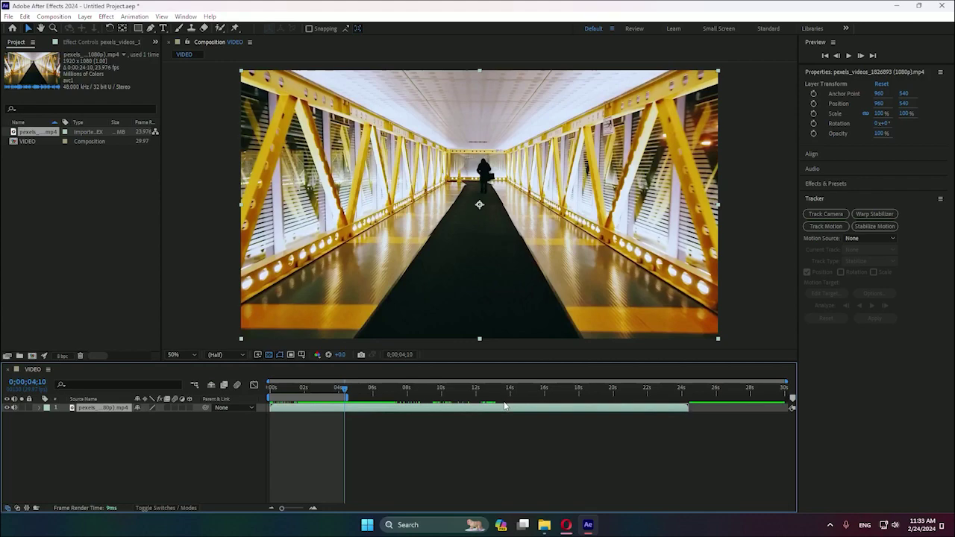
{"action": "left_click_drag", "start_coordinate": [688, 407], "coordinate": [345, 445]}
{"action": "key", "text": "Home"}
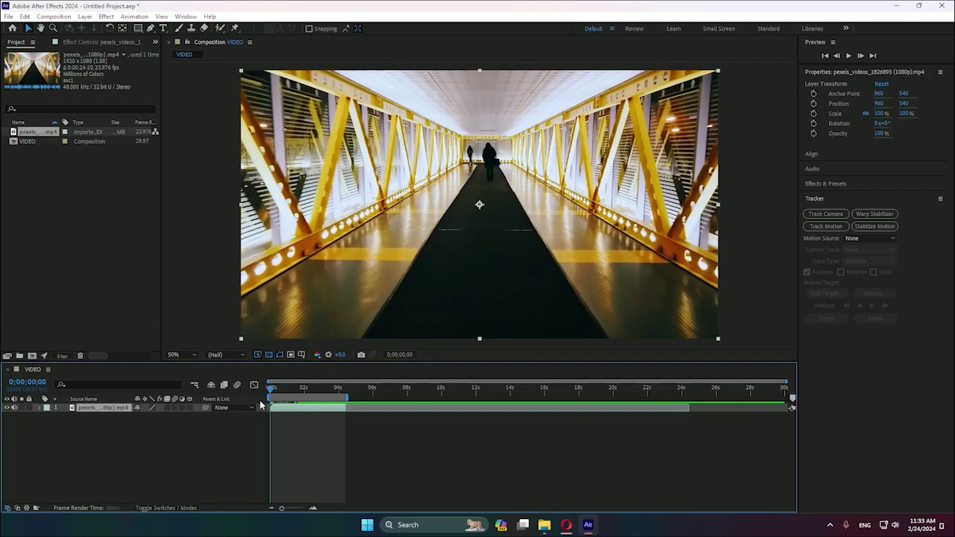
{"action": "key", "text": "space"}
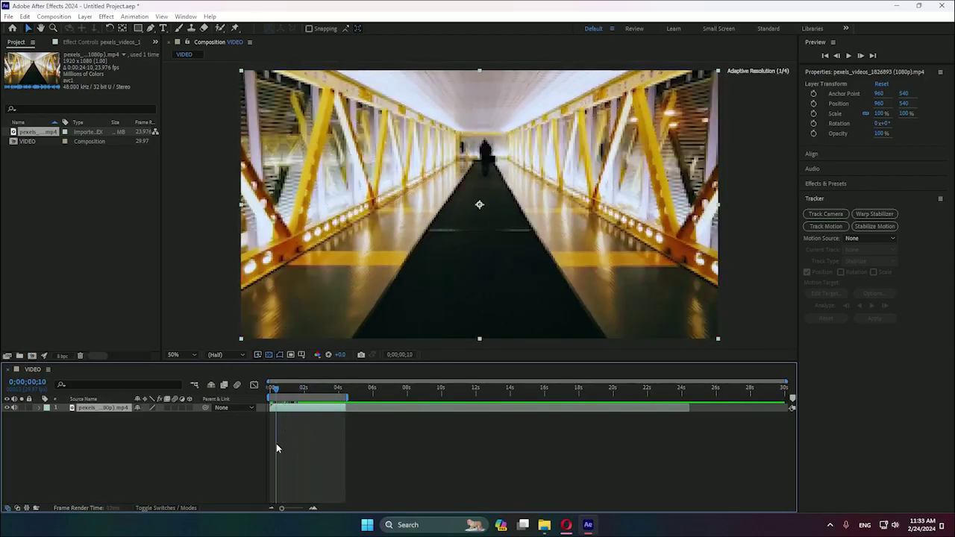
- Run Track Camera from the Tracker panel on the hallway footage layer
{"action": "left_click", "coordinate": [815, 198]}
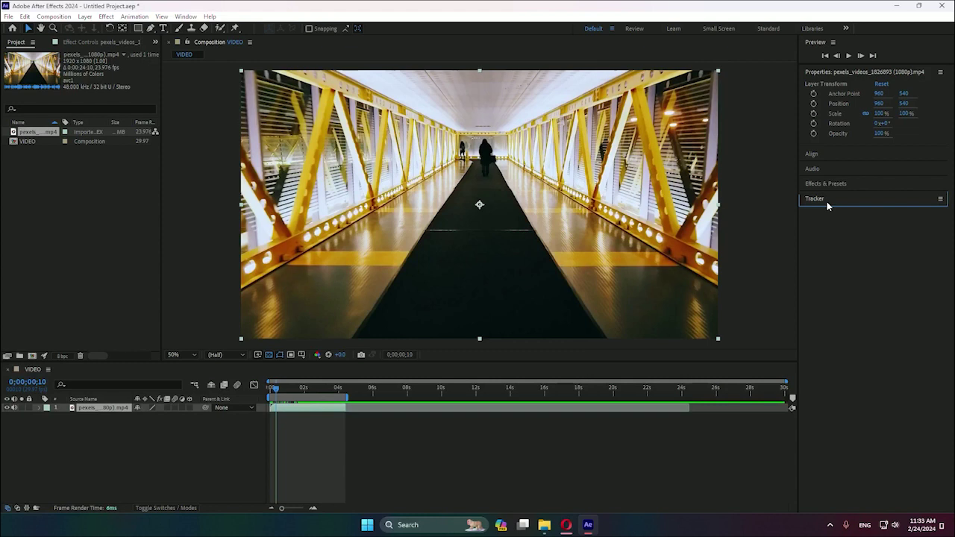
{"action": "left_click", "coordinate": [827, 202]}
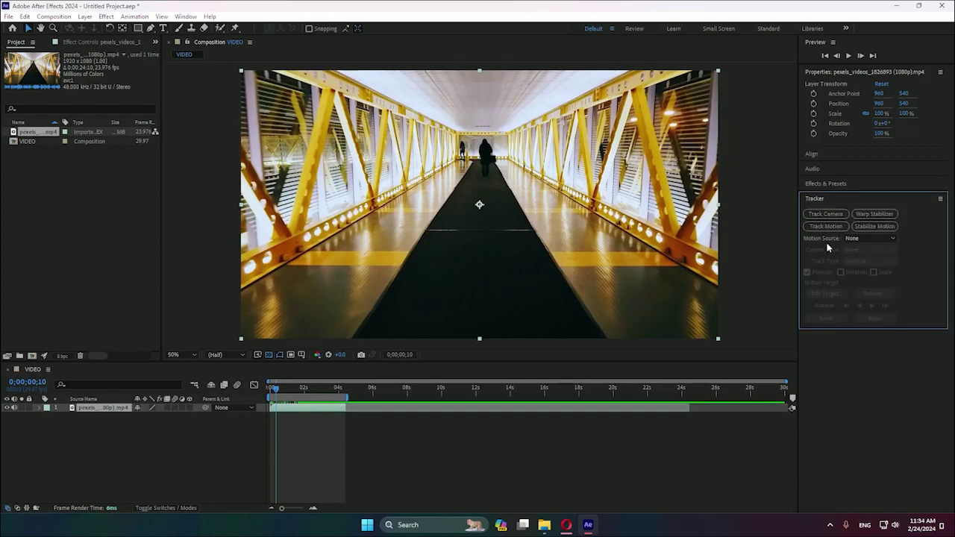
{"action": "left_click", "coordinate": [101, 409]}
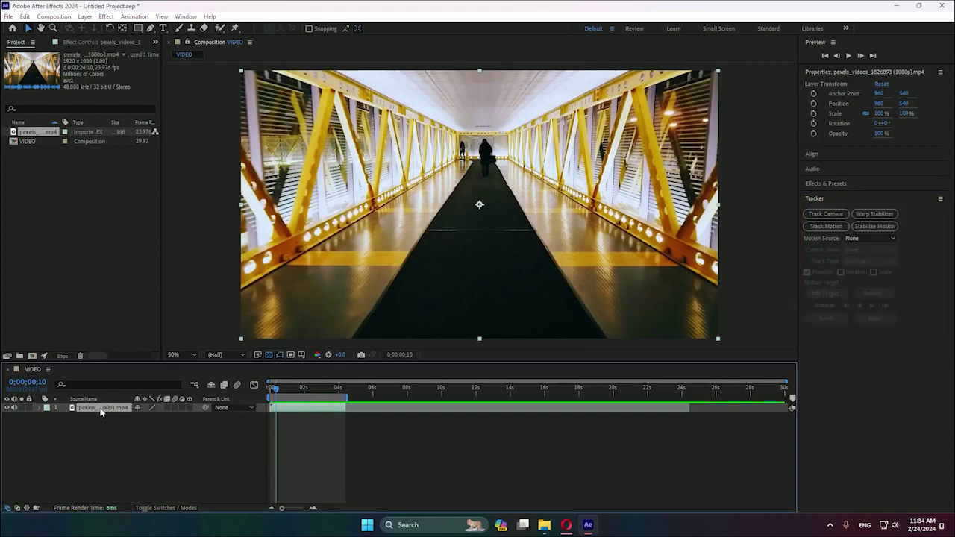
{"action": "left_click", "coordinate": [827, 215]}
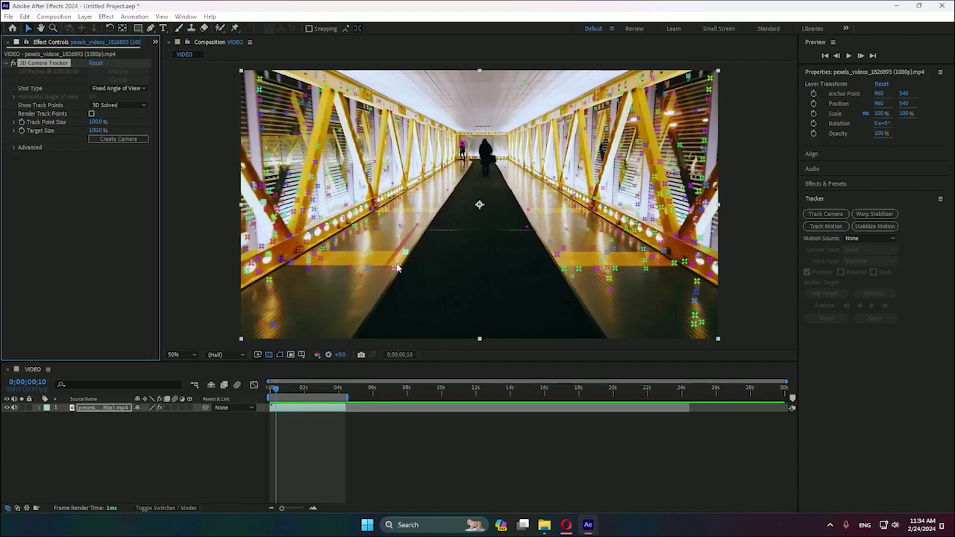
- Create a solid and tracker camera from the track points on the hallway's right wall
{"action": "left_click", "coordinate": [586, 170]}
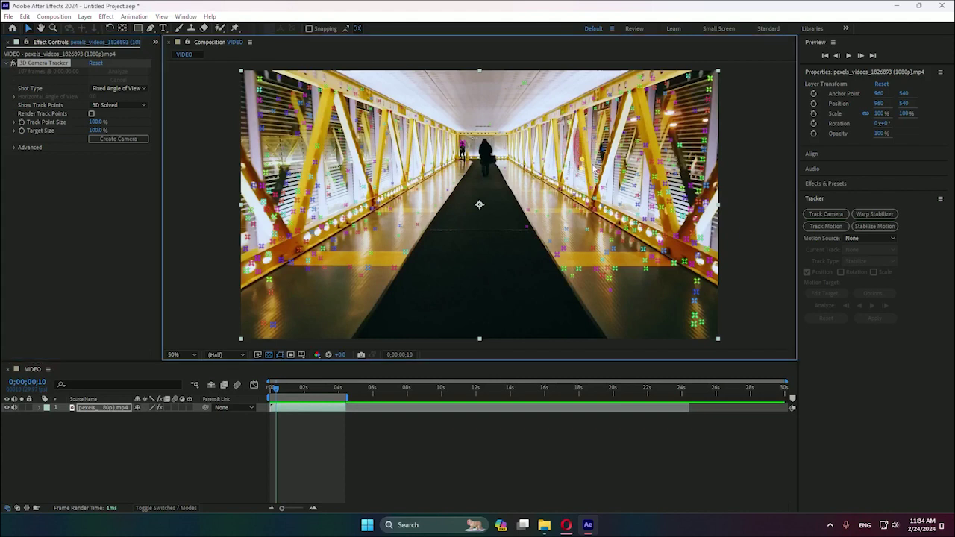
{"action": "right_click", "coordinate": [578, 152]}
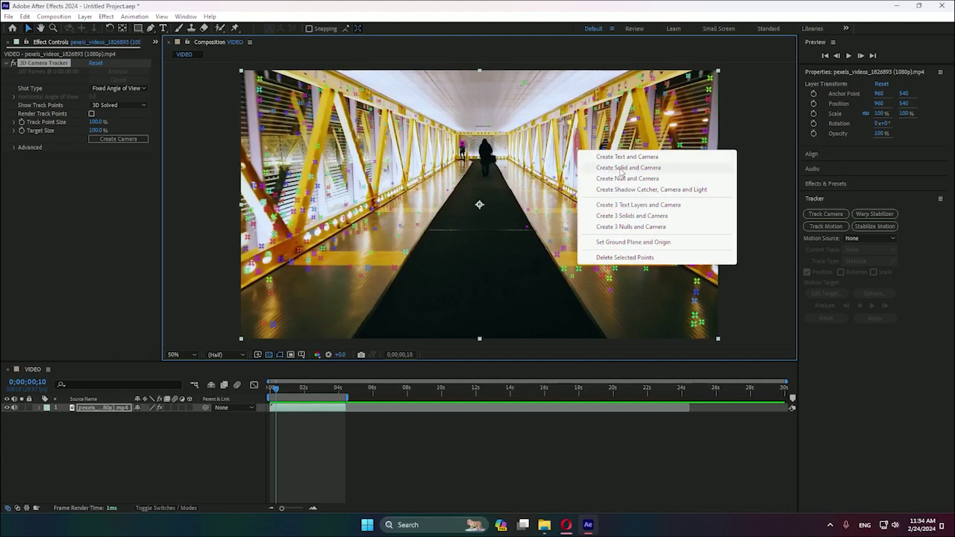
{"action": "left_click", "coordinate": [621, 168]}
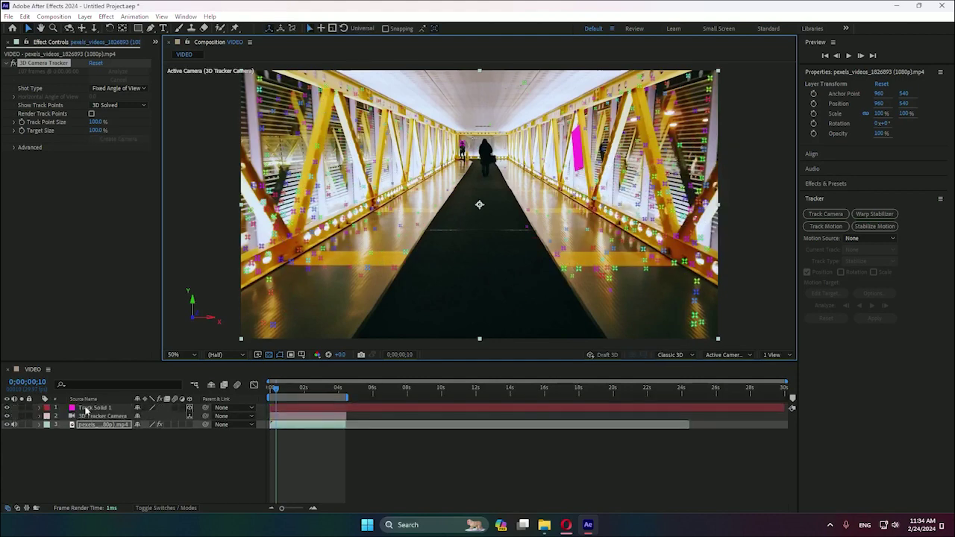
- Rotate Track Solid 1 flat against the right wall, checking it at different times
{"action": "left_click", "coordinate": [86, 410]}
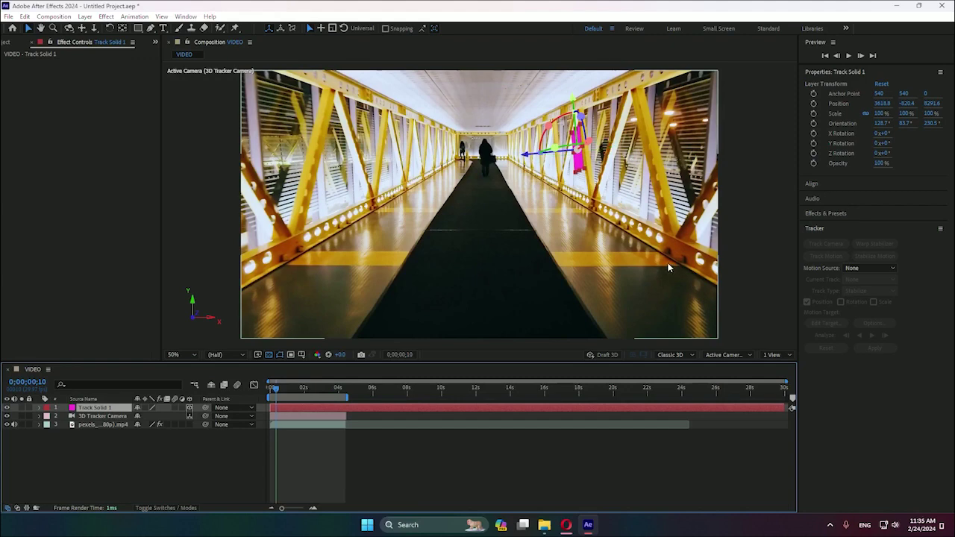
{"action": "left_click_drag", "start_coordinate": [276, 394], "coordinate": [341, 391]}
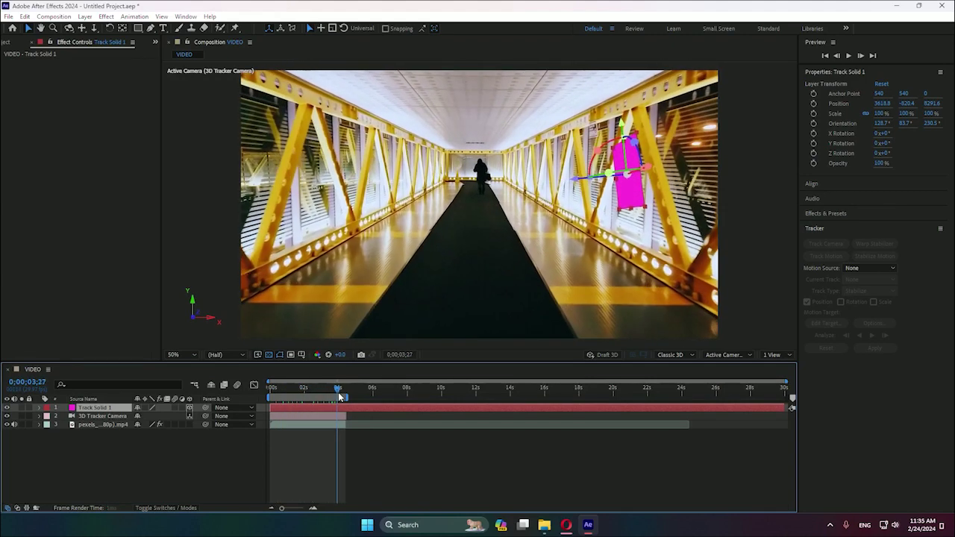
{"action": "left_click_drag", "start_coordinate": [603, 196], "coordinate": [617, 178]}
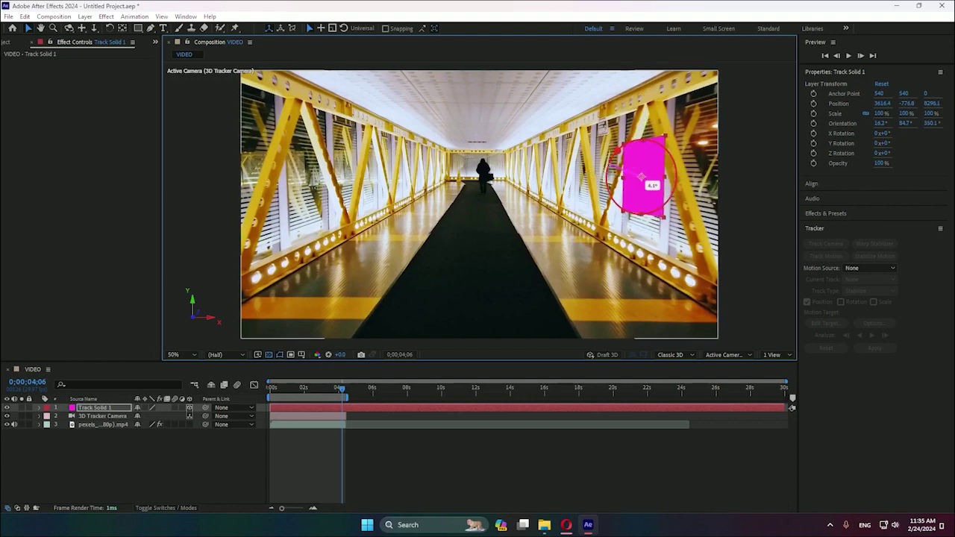
{"action": "mouse_move", "coordinate": [341, 391]}
{"action": "left_mouse_down"}
{"action": "mouse_move", "coordinate": [271, 407]}
{"action": "mouse_move", "coordinate": [338, 399]}
{"action": "left_mouse_up"}
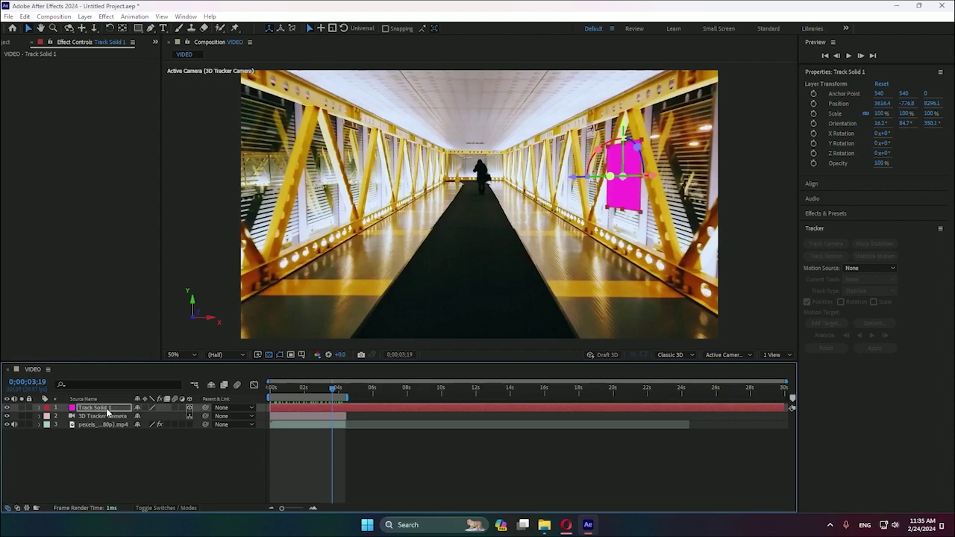
- Pre-compose the Track Solid 1 layer into a new composition named PICTURE
{"action": "right_click", "coordinate": [107, 409]}
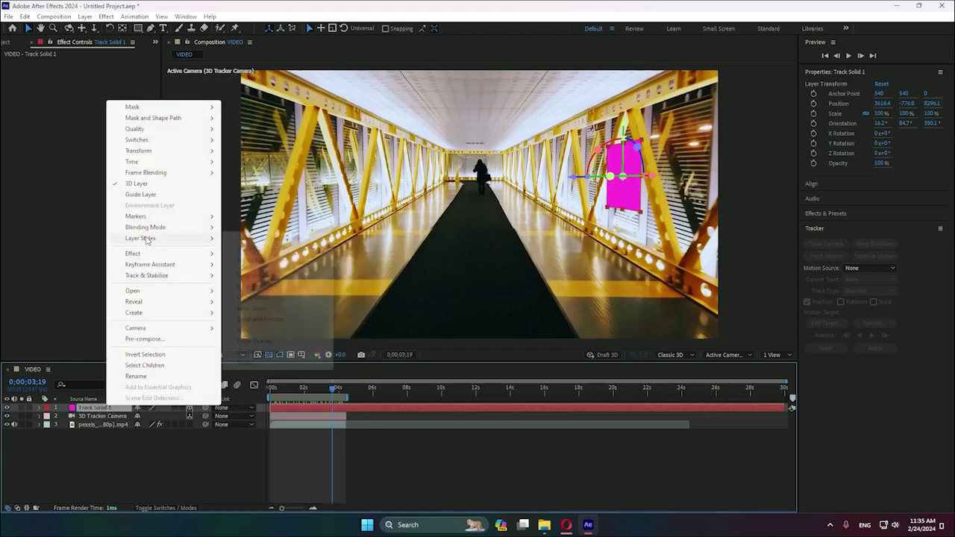
{"action": "left_click", "coordinate": [145, 339]}
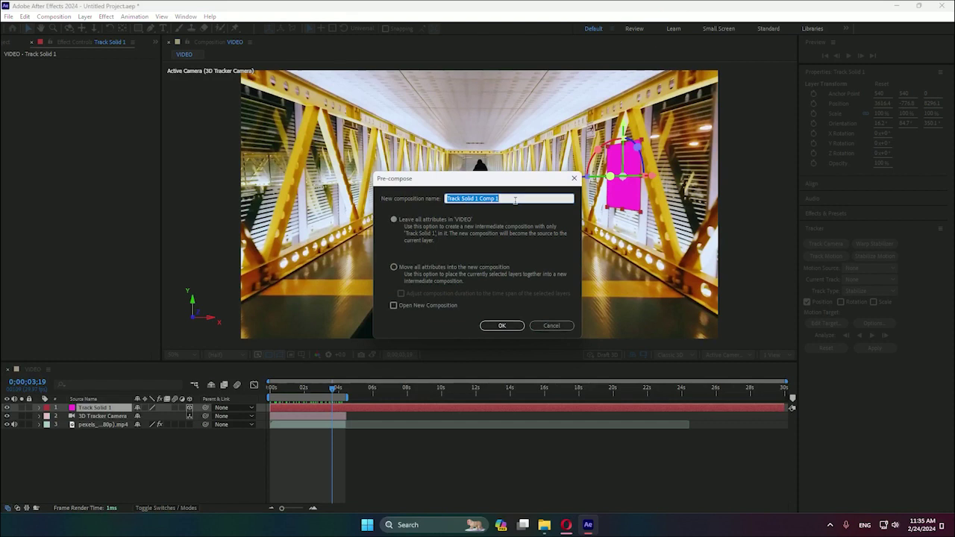
{"action": "type", "text": "PICTURE"}
{"action": "left_click", "coordinate": [502, 326]}
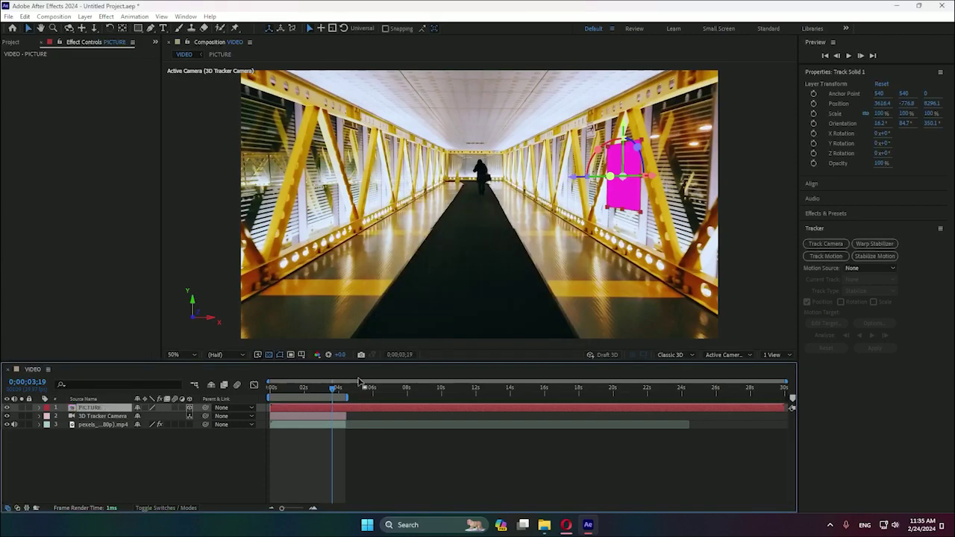
- Open the PICTURE precomp and delete its Track Solid 1 layer
{"action": "double_click", "coordinate": [86, 409]}
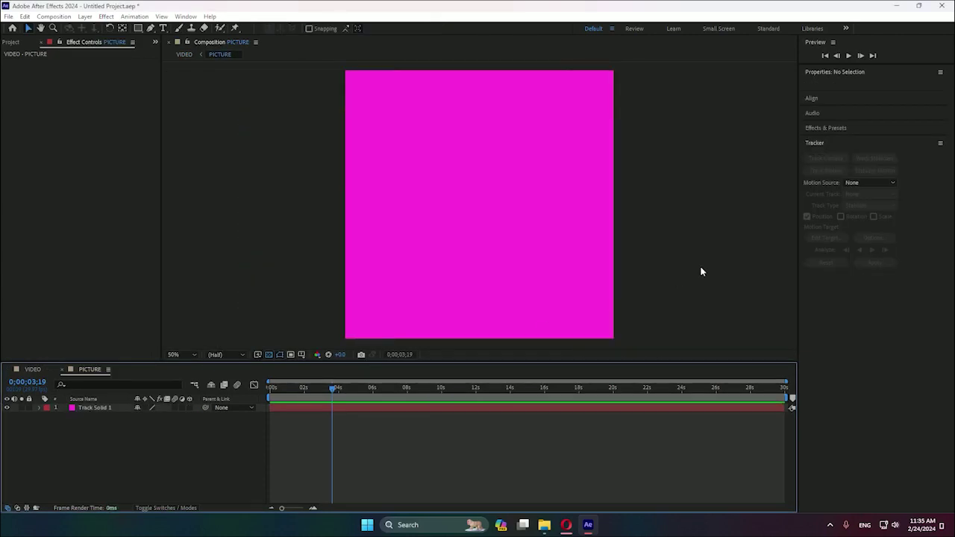
{"action": "left_click", "coordinate": [112, 409]}
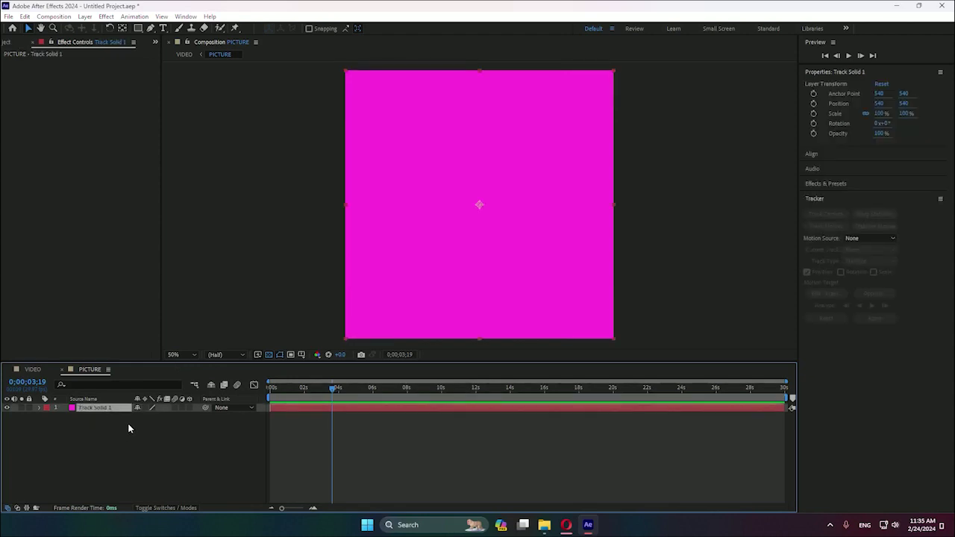
{"action": "left_click", "coordinate": [33, 369]}
{"action": "mouse_move", "coordinate": [335, 388]}
{"action": "left_mouse_down"}
{"action": "mouse_move", "coordinate": [321, 388]}
{"action": "mouse_move", "coordinate": [334, 388]}
{"action": "left_mouse_up"}
{"action": "left_click", "coordinate": [89, 370]}
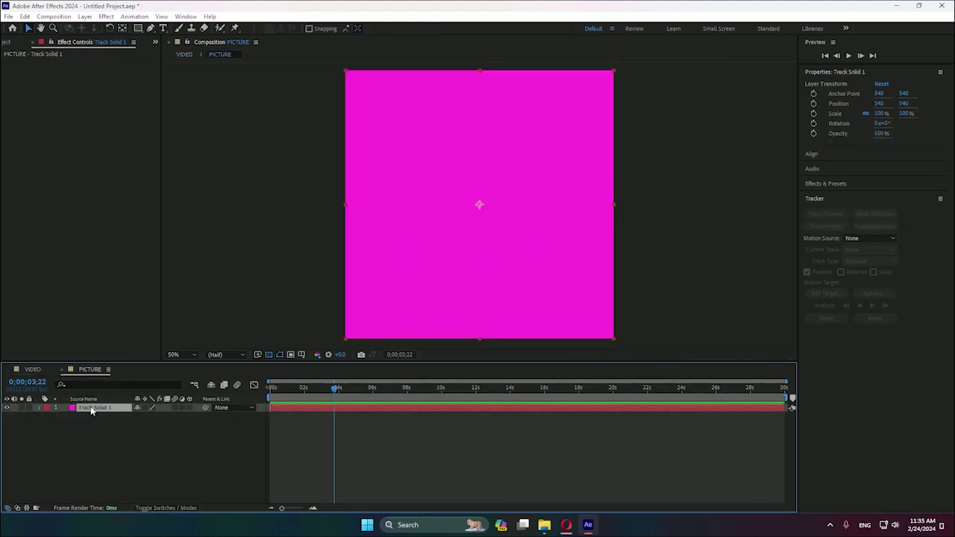
{"action": "key", "text": "Delete"}
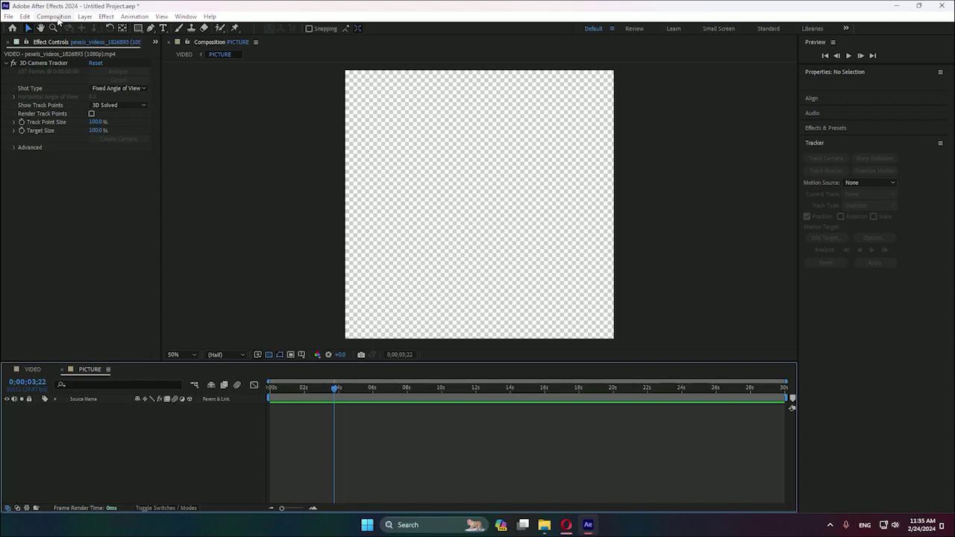
- Unlock the aspect ratio and set the PICTURE composition width to 1920 for 1920×1080
{"action": "left_click", "coordinate": [56, 18]}
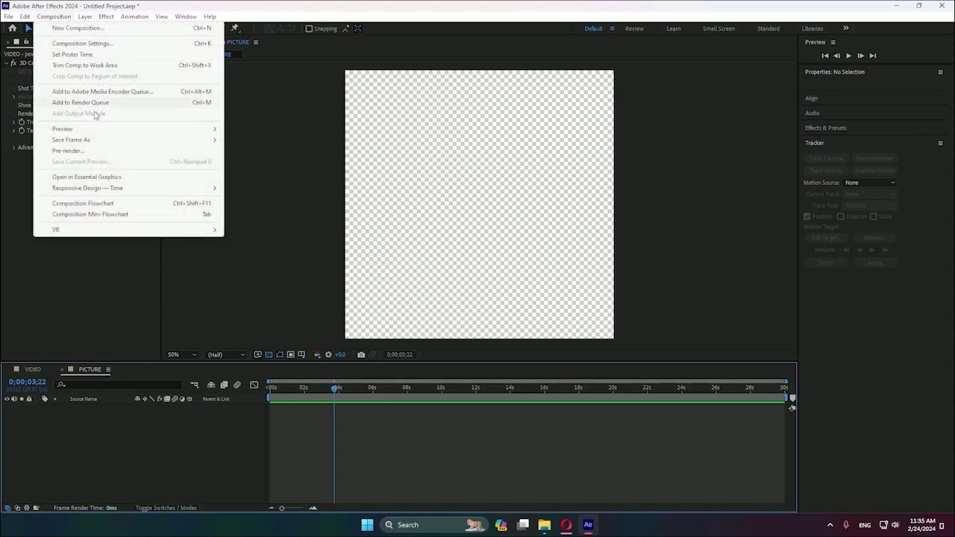
{"action": "left_click", "coordinate": [82, 43]}
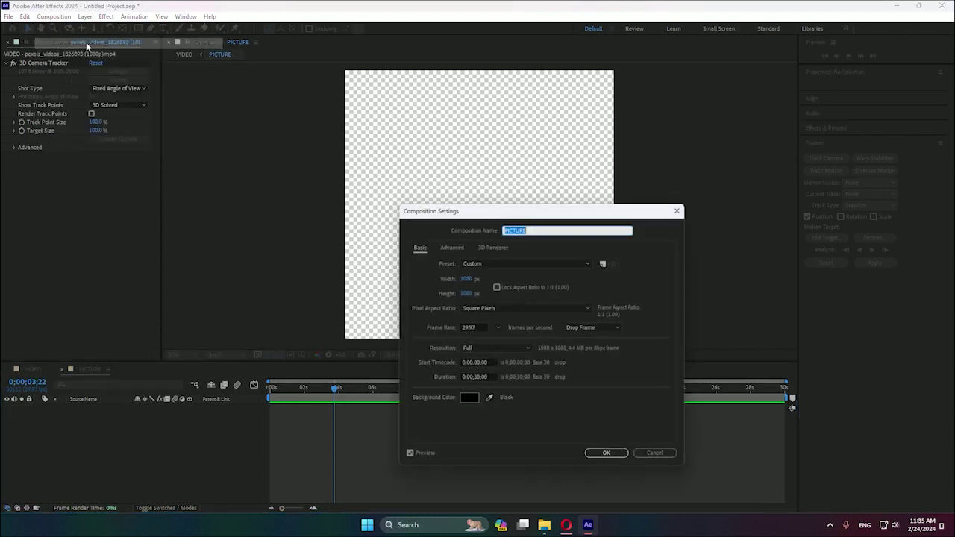
{"action": "left_click", "coordinate": [497, 287]}
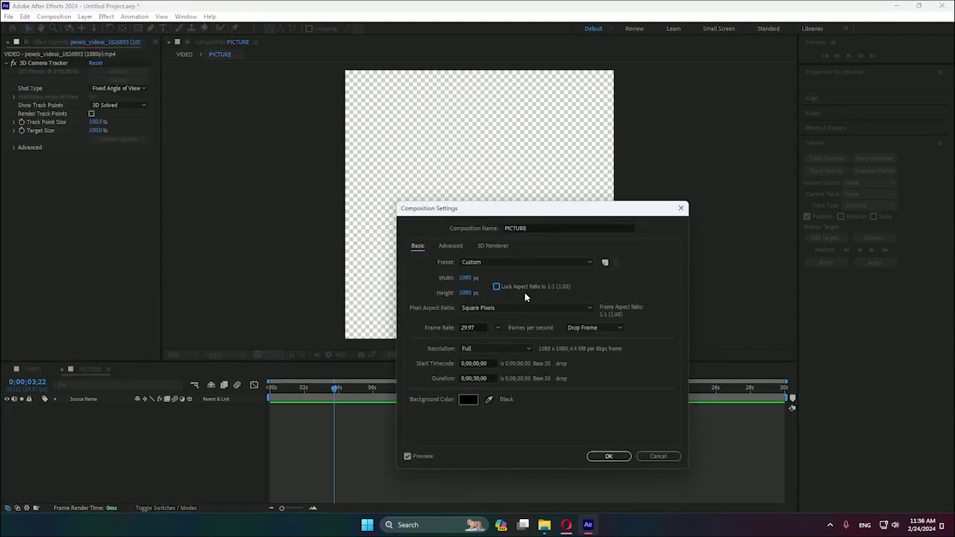
{"action": "left_click", "coordinate": [465, 278]}
{"action": "type", "text": "1920"}
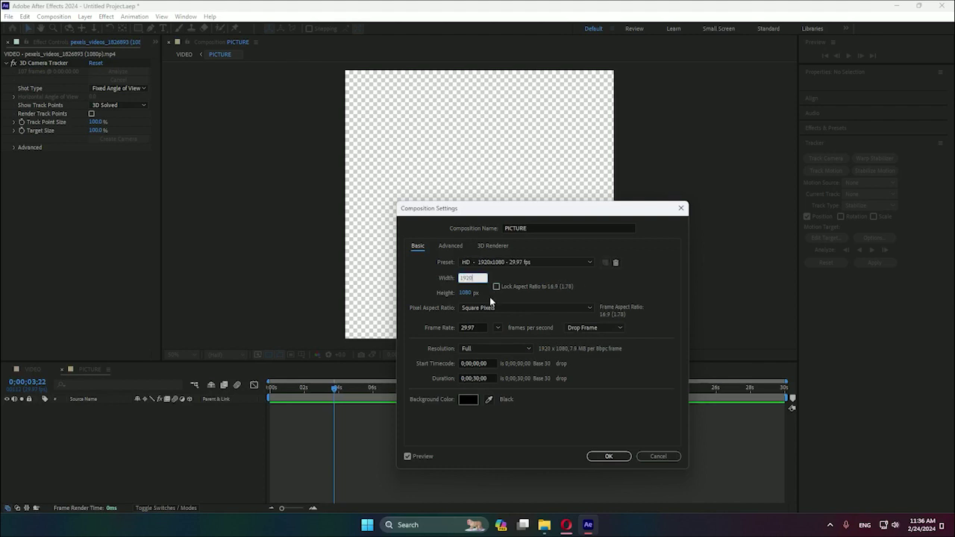
{"action": "left_click", "coordinate": [610, 456]}
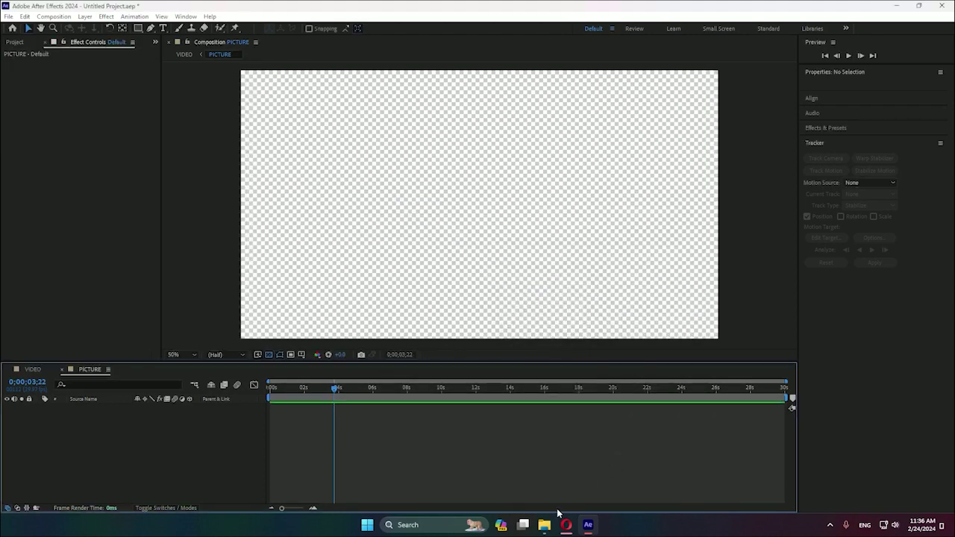
- Drag licensed-image.jpg from Downloads into the PICTURE composition
{"action": "mouse_move", "coordinate": [544, 525]}
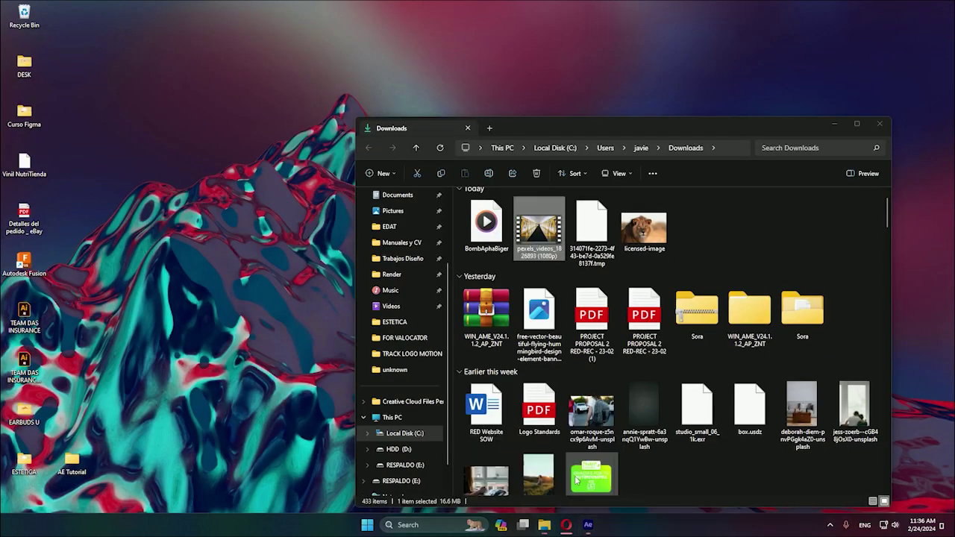
{"action": "left_click", "coordinate": [588, 469]}
{"action": "left_click_drag", "start_coordinate": [651, 233], "coordinate": [284, 270]}
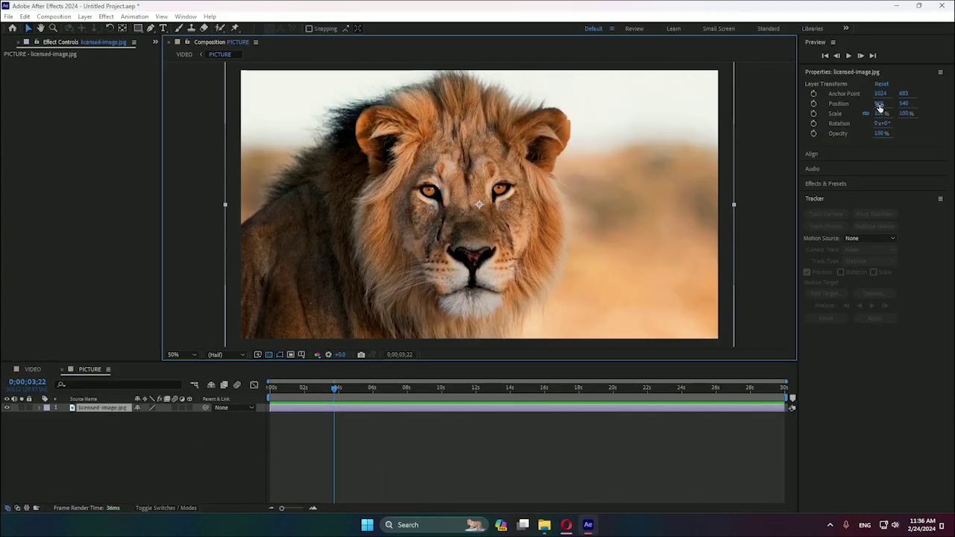
- Shift the lion image slightly right and scale it down, then rewind the VIDEO comp
{"action": "left_click_drag", "start_coordinate": [879, 103], "coordinate": [903, 106]}
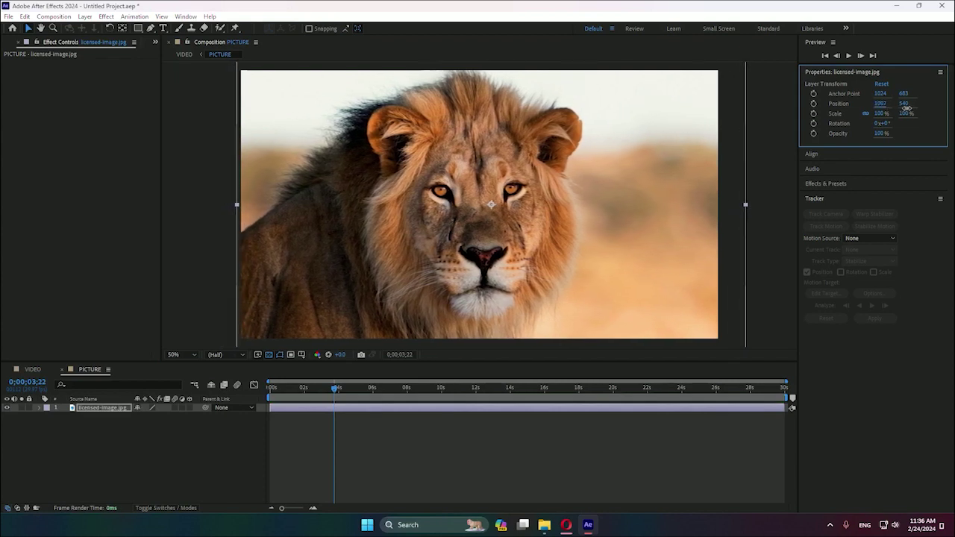
{"action": "left_click_drag", "start_coordinate": [878, 112], "coordinate": [880, 113]}
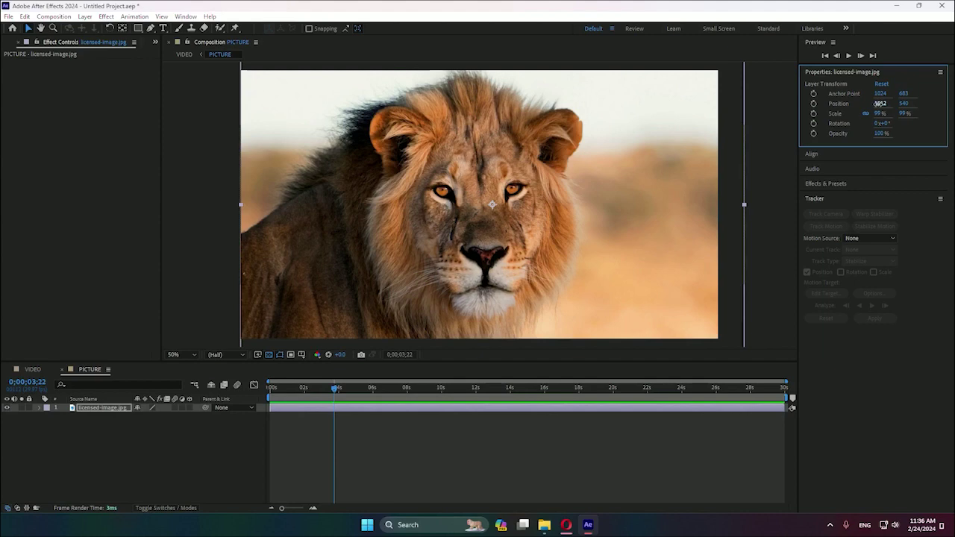
{"action": "left_click", "coordinate": [195, 453]}
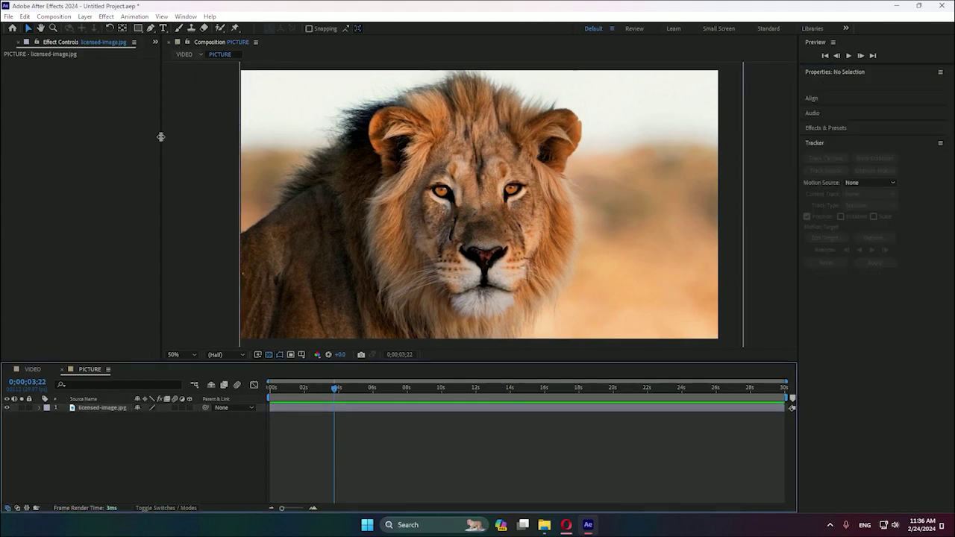
{"action": "left_click", "coordinate": [32, 369]}
{"action": "left_click_drag", "start_coordinate": [335, 393], "coordinate": [252, 407]}
- Play and stop the VIDEO comp to confirm the lion picture stays locked to the right wall
{"action": "left_click", "coordinate": [778, 259]}
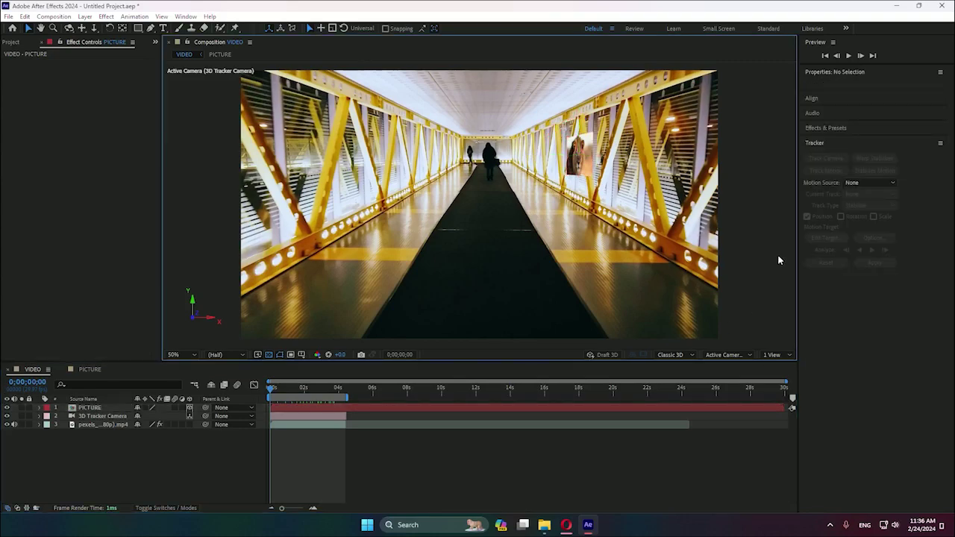
{"action": "key", "text": "space"}
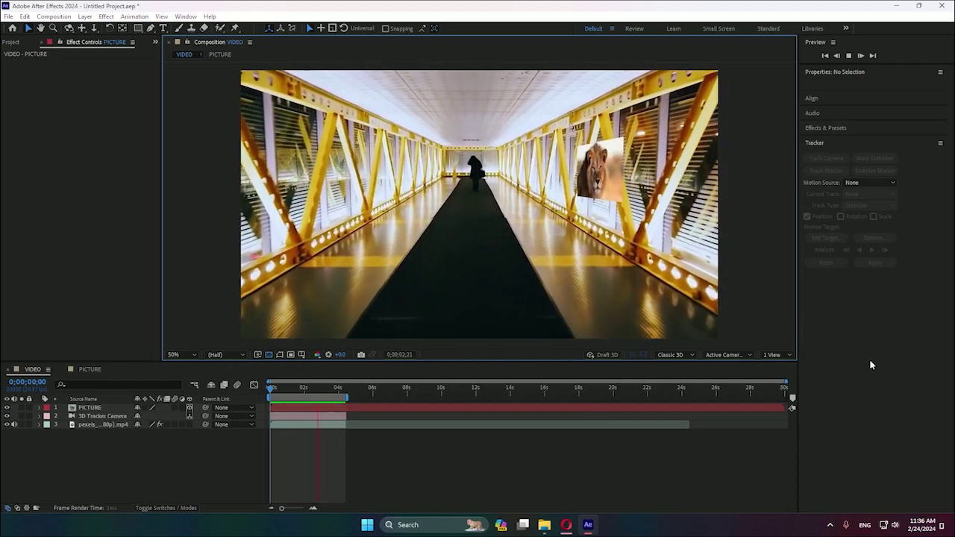
{"action": "key", "text": "space"}
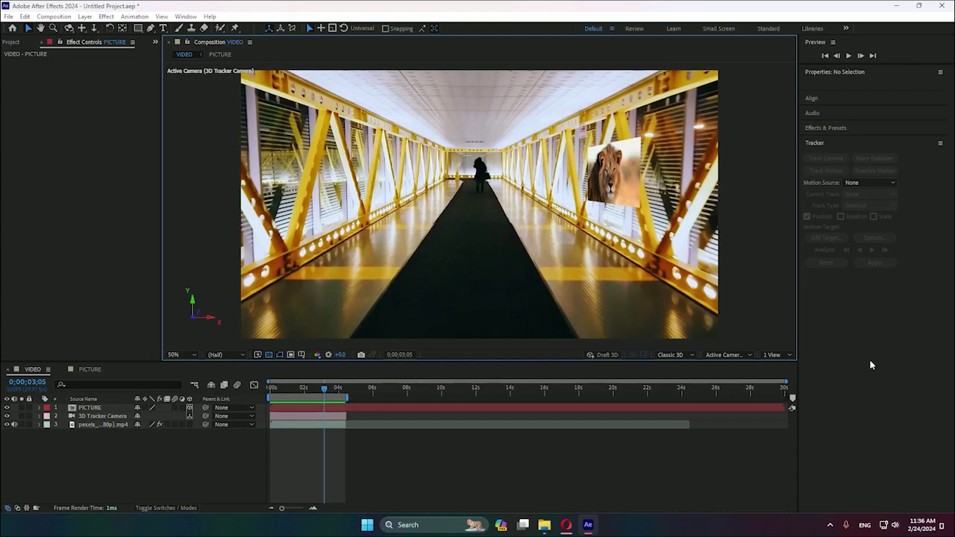